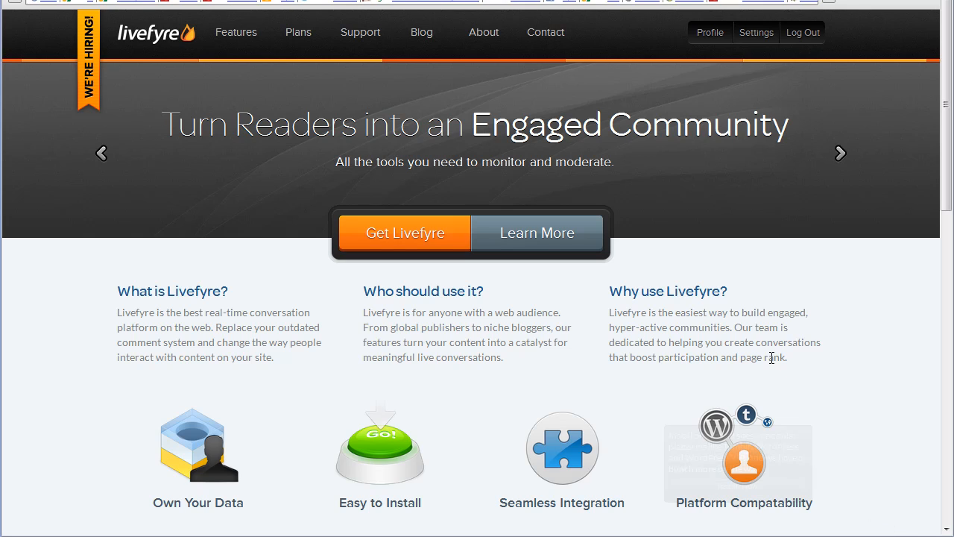
pyautogui.click(711, 33)
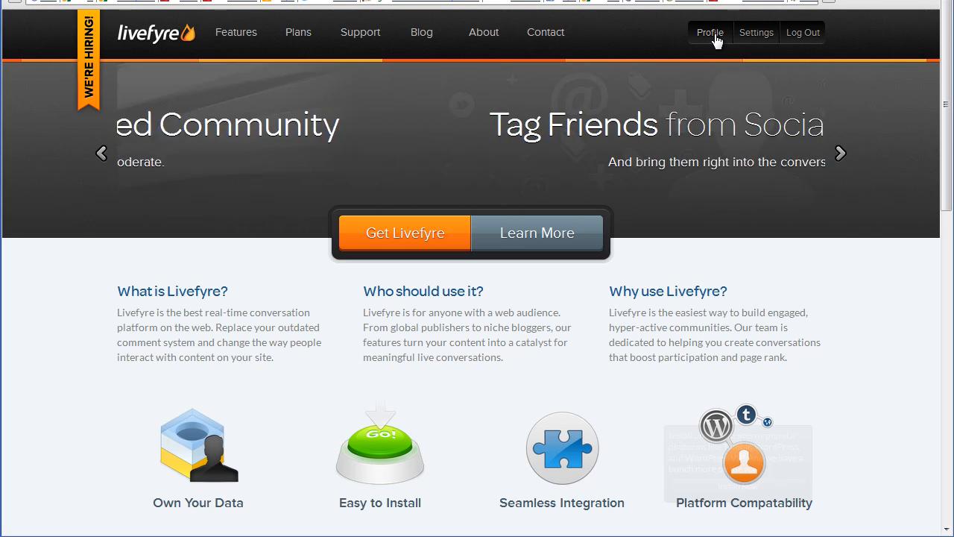
pyautogui.scroll(-3, 709, 324)
pyautogui.scroll(-1, 330, 416)
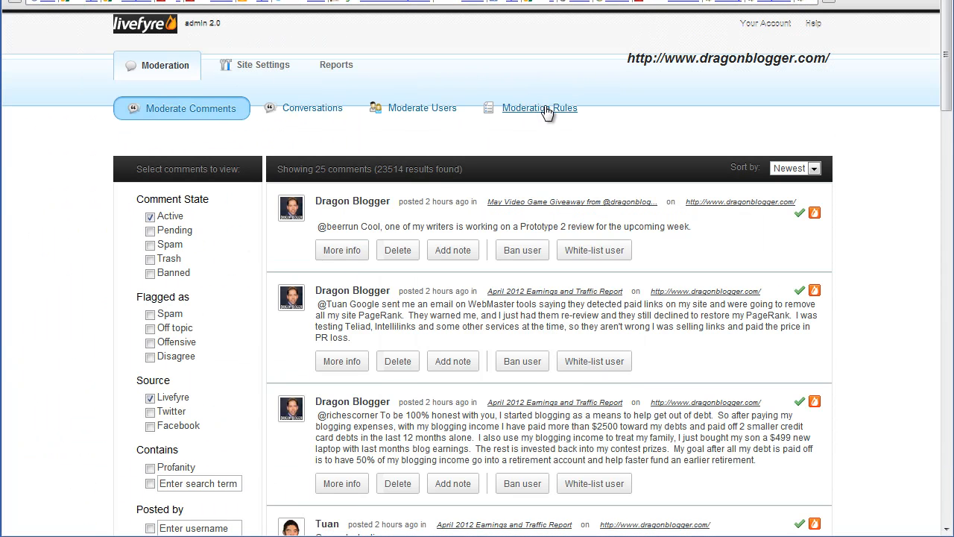
pyautogui.click(546, 109)
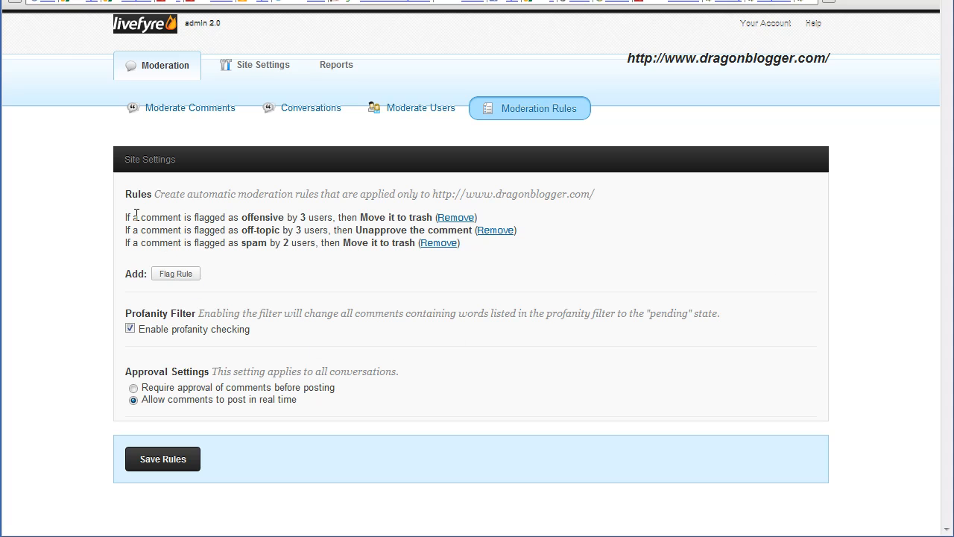
# Remove the existing offensive, off-topic and spam flag rules, confirming each deletion
pyautogui.click(451, 218)
pyautogui.click(549, 245)
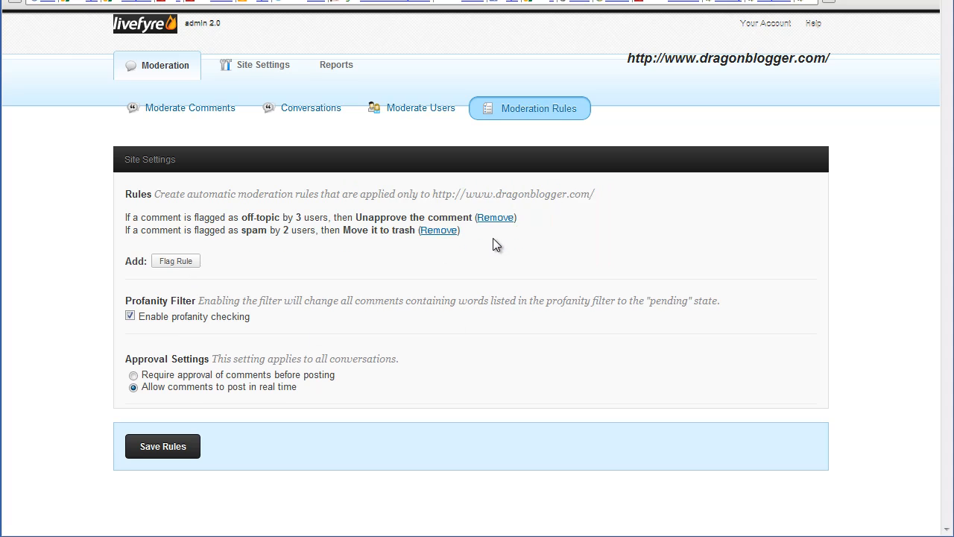
pyautogui.click(497, 218)
pyautogui.click(489, 258)
pyautogui.click(441, 217)
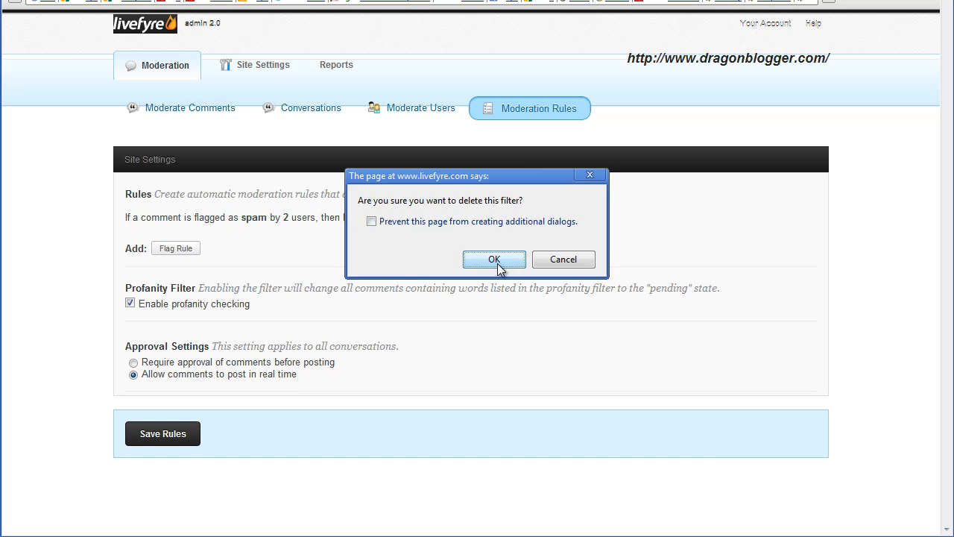
pyautogui.click(494, 258)
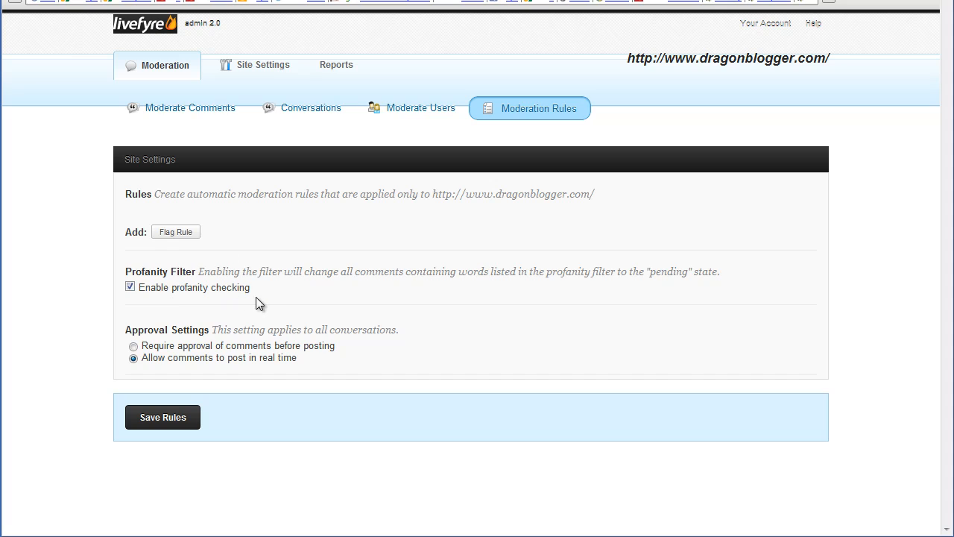
# Add and save a flag rule that moves comments flagged as Offensive by 2 users to trash
pyautogui.click(176, 240)
pyautogui.click(355, 234)
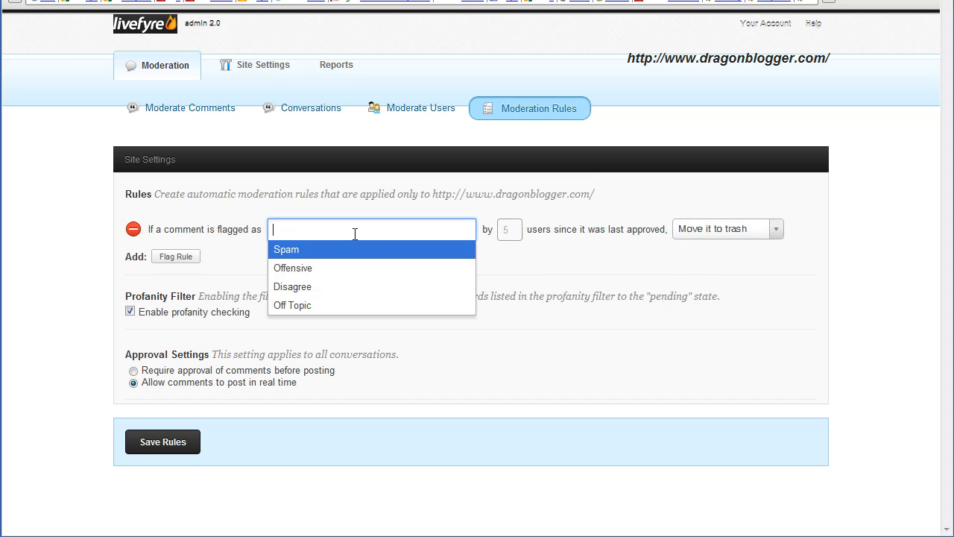
pyautogui.click(311, 268)
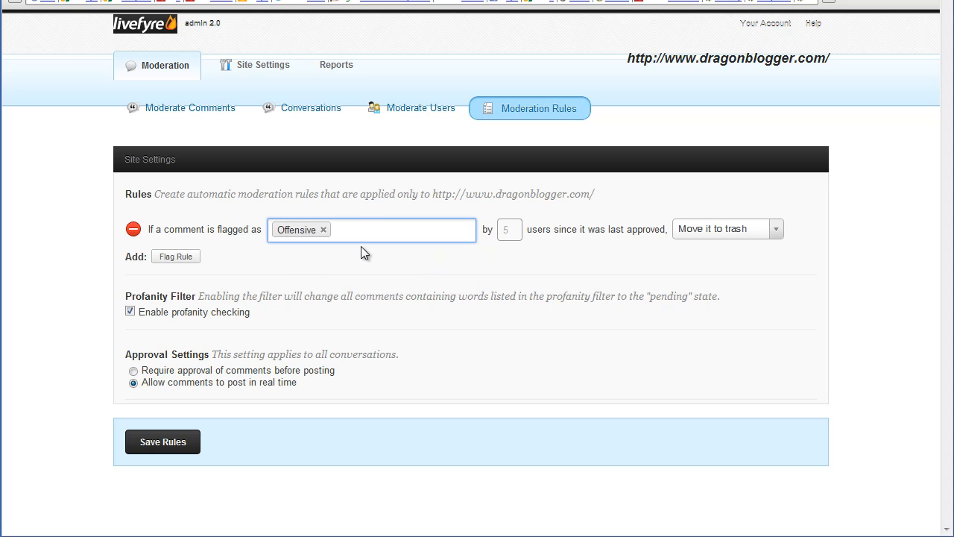
pyautogui.click(513, 229)
pyautogui.write('2')
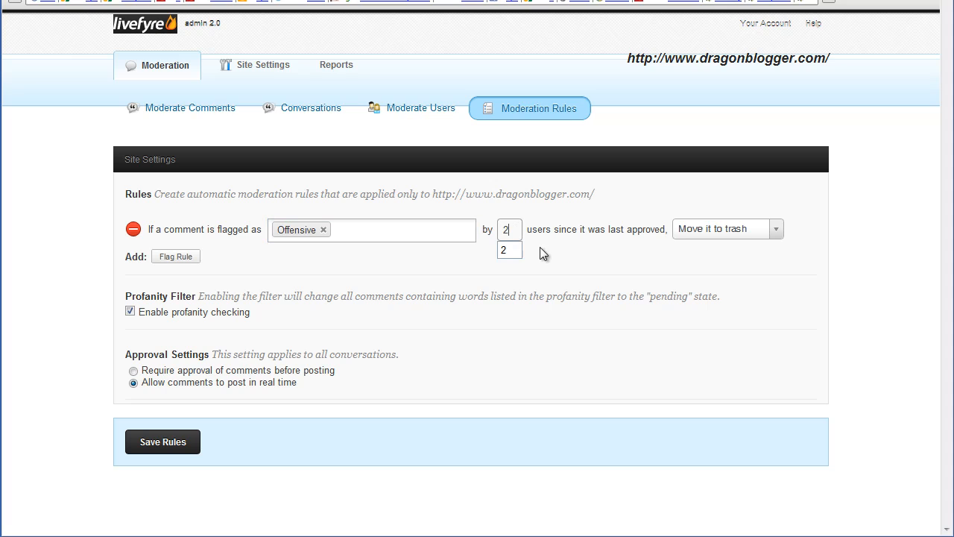
pyautogui.press('Tab')
pyautogui.click(706, 231)
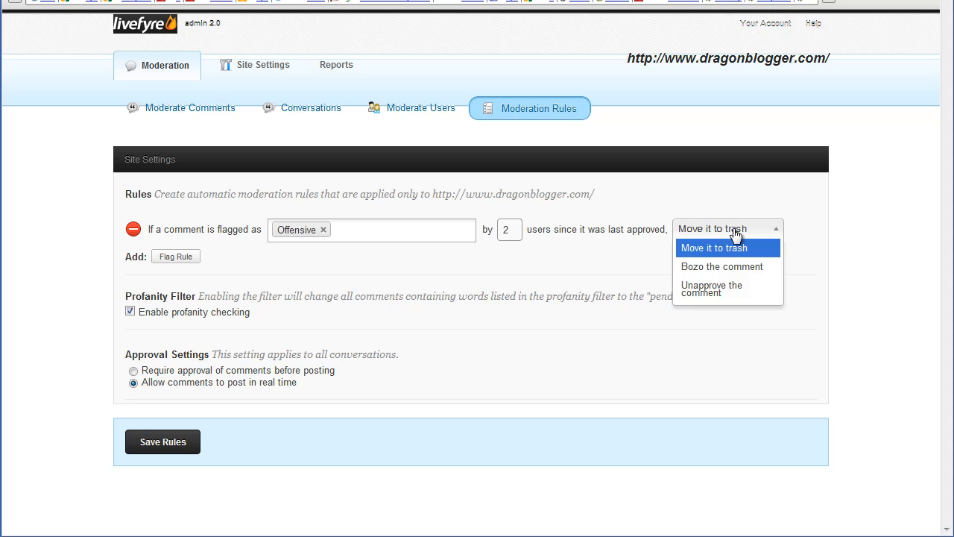
pyautogui.click(740, 250)
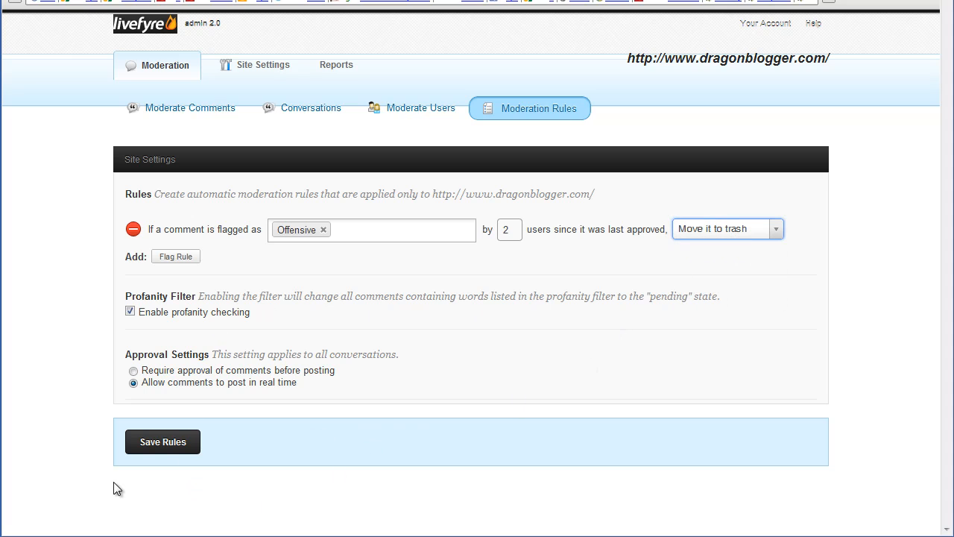
pyautogui.click(163, 443)
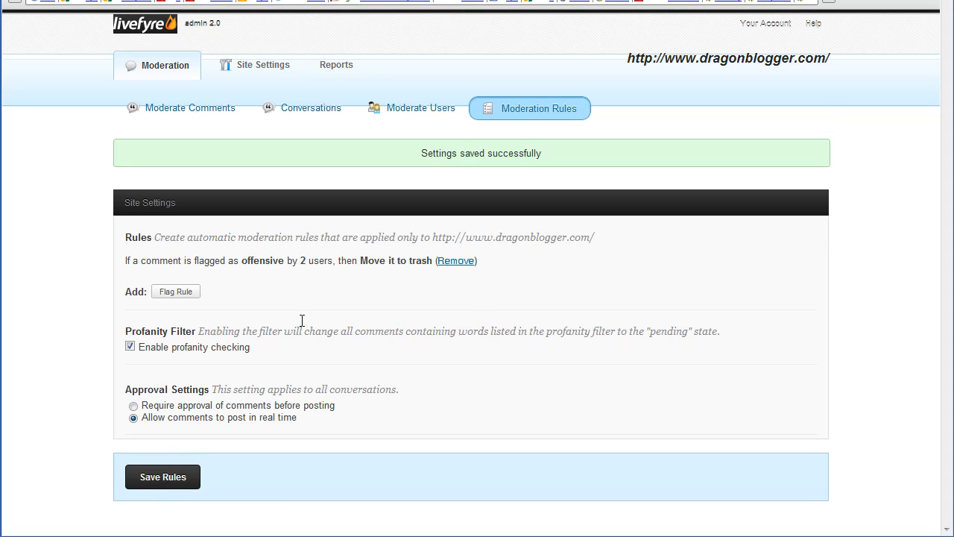
# Add and save a flag rule that moves comments flagged as Spam by 2 users to trash
pyautogui.click(182, 294)
pyautogui.click(366, 293)
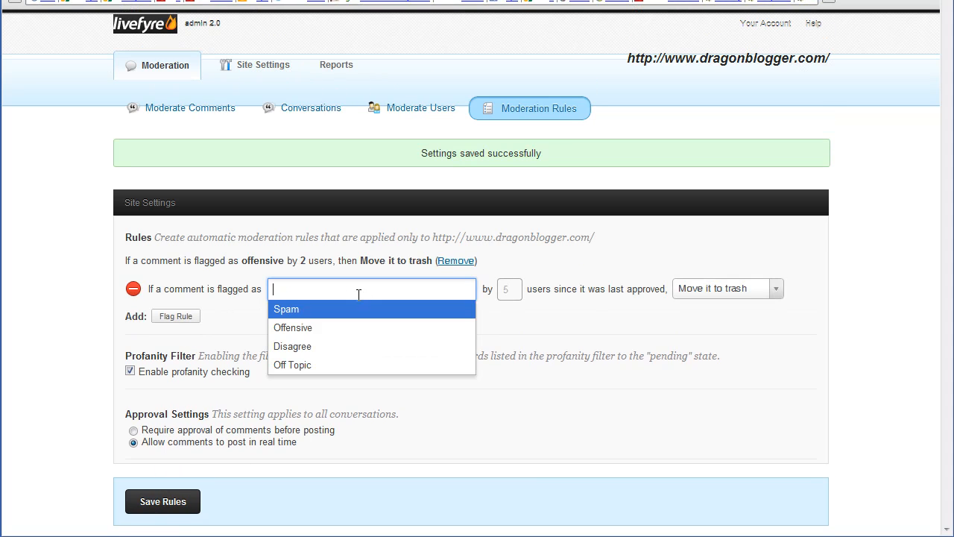
pyautogui.click(324, 309)
pyautogui.click(510, 288)
pyautogui.write('2')
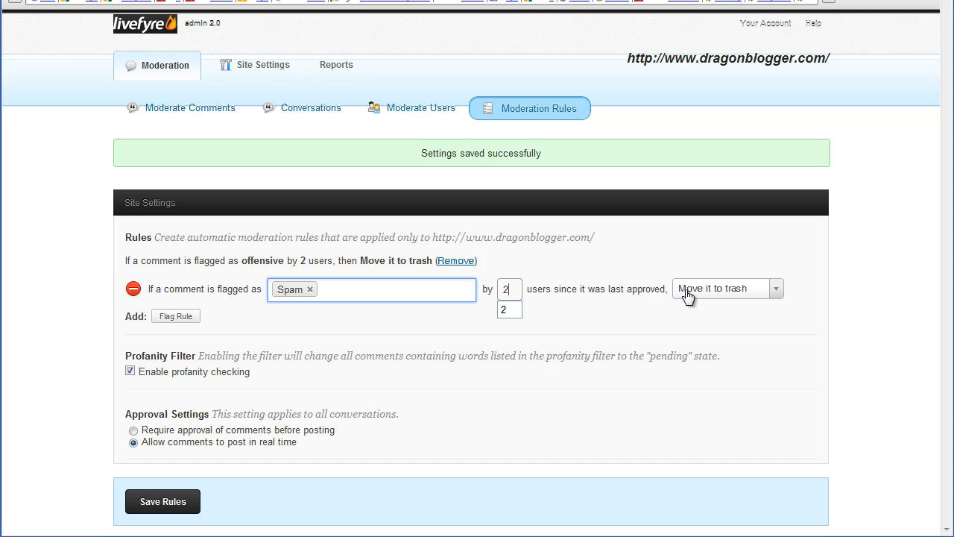
pyautogui.click(687, 296)
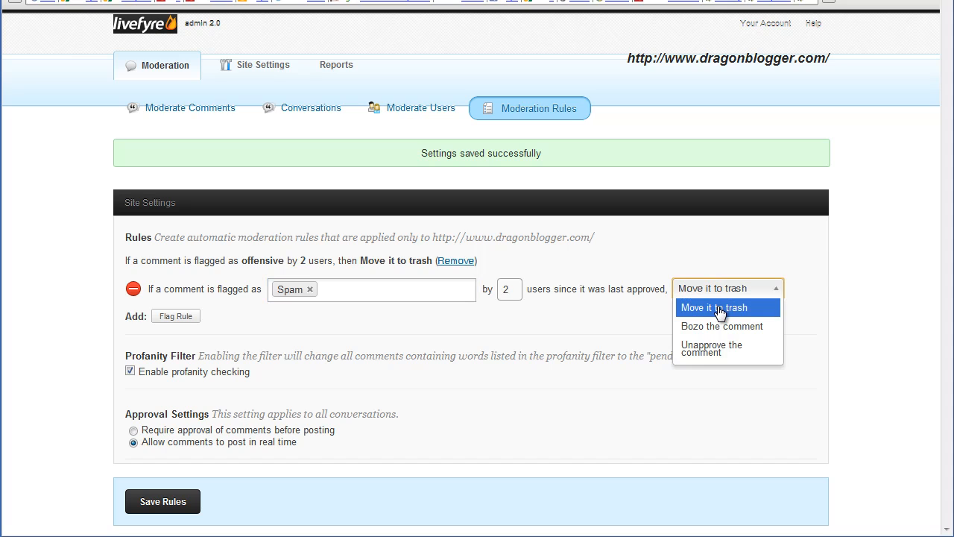
pyautogui.click(720, 308)
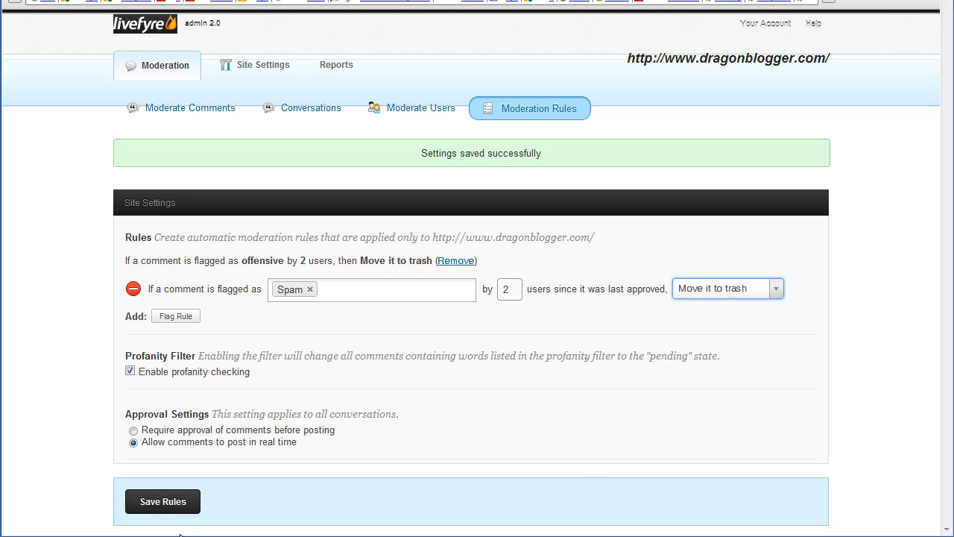
pyautogui.click(179, 503)
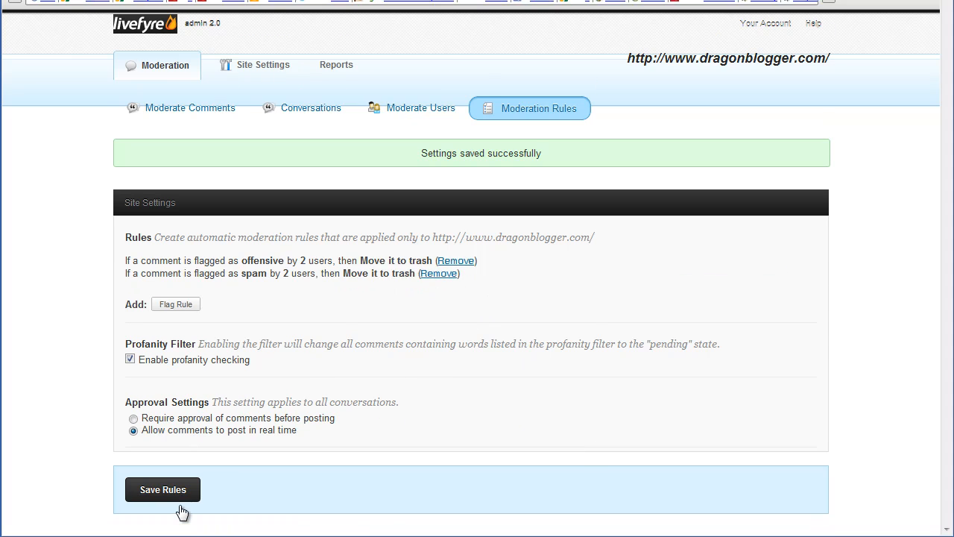
# Add and save a flag rule that unapproves comments flagged as Off Topic by 2 users
pyautogui.click(179, 304)
pyautogui.click(339, 302)
pyautogui.click(292, 377)
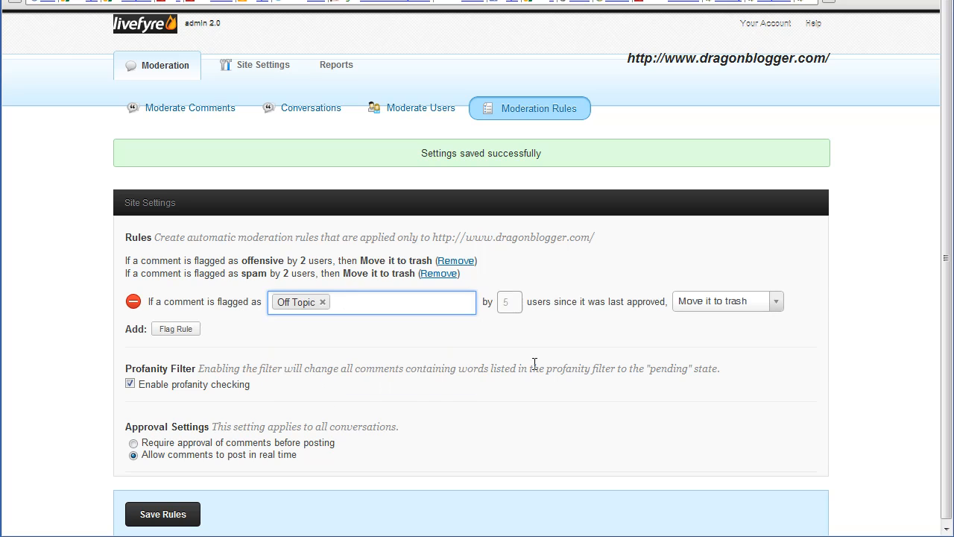
pyautogui.click(510, 301)
pyautogui.write('2')
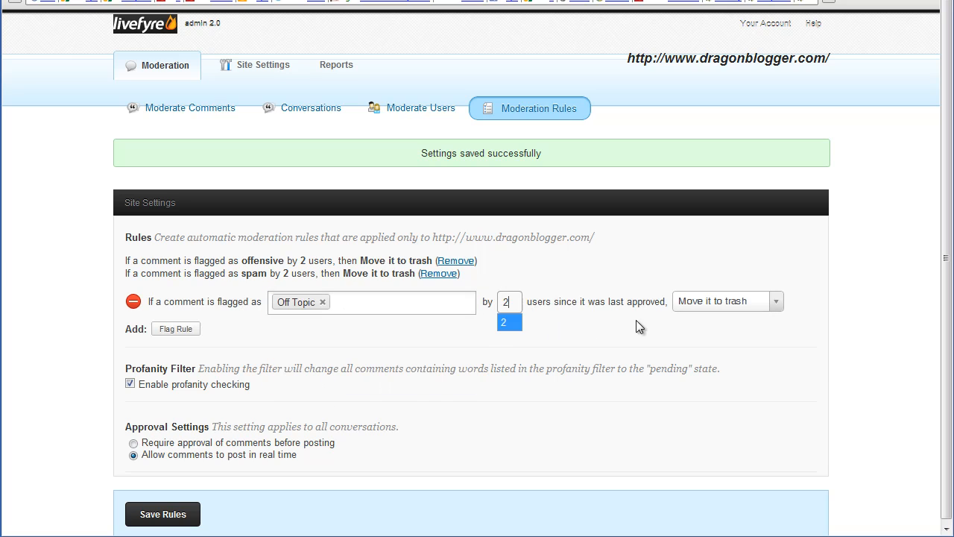
pyautogui.click(700, 301)
pyautogui.click(701, 357)
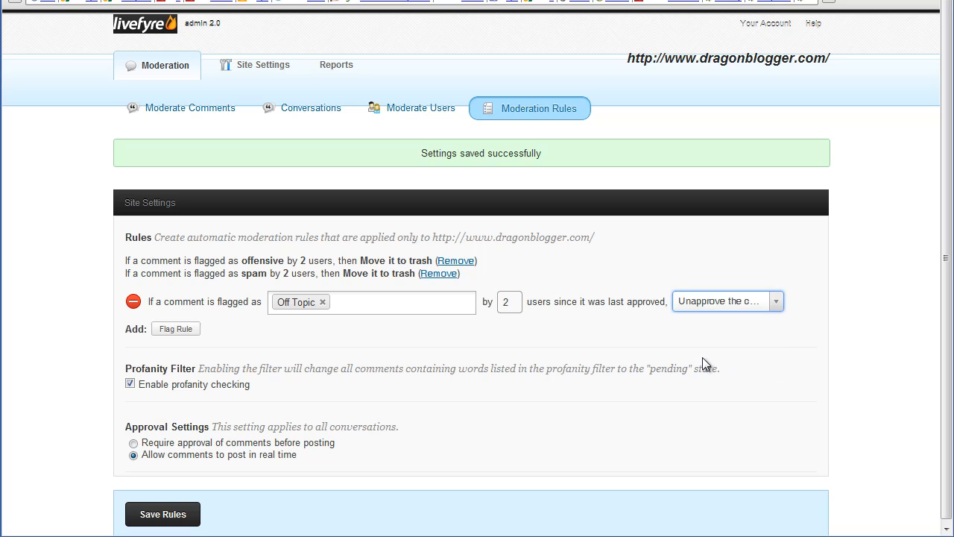
pyautogui.click(189, 522)
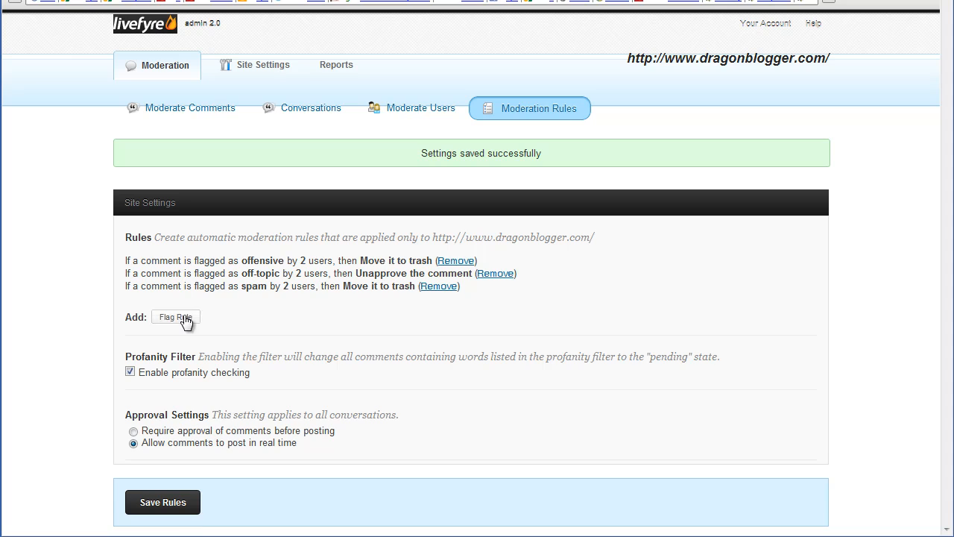
# Review the flag types available in a new blank rule and save the rules without choosing one
pyautogui.click(184, 319)
pyautogui.click(332, 316)
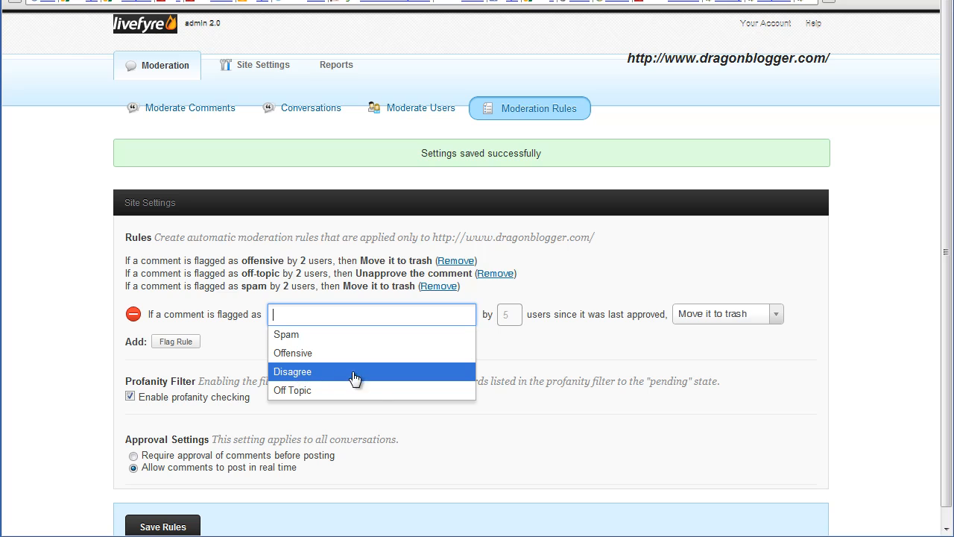
pyautogui.click(712, 417)
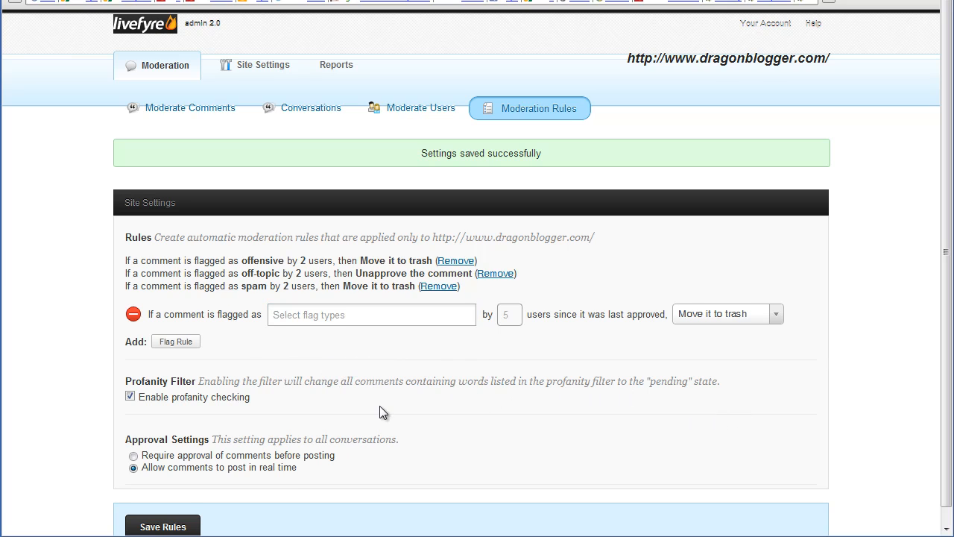
pyautogui.scroll(-1, 379, 412)
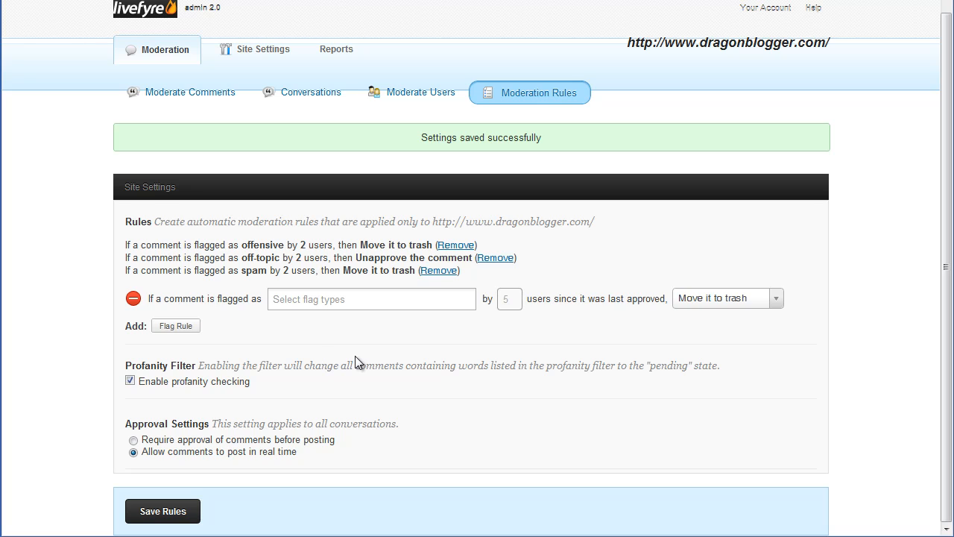
pyautogui.click(180, 512)
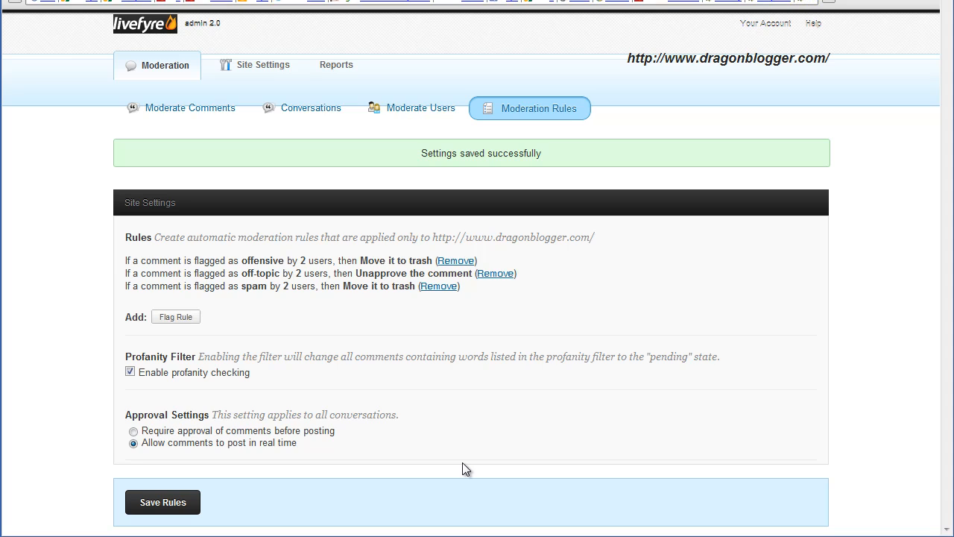